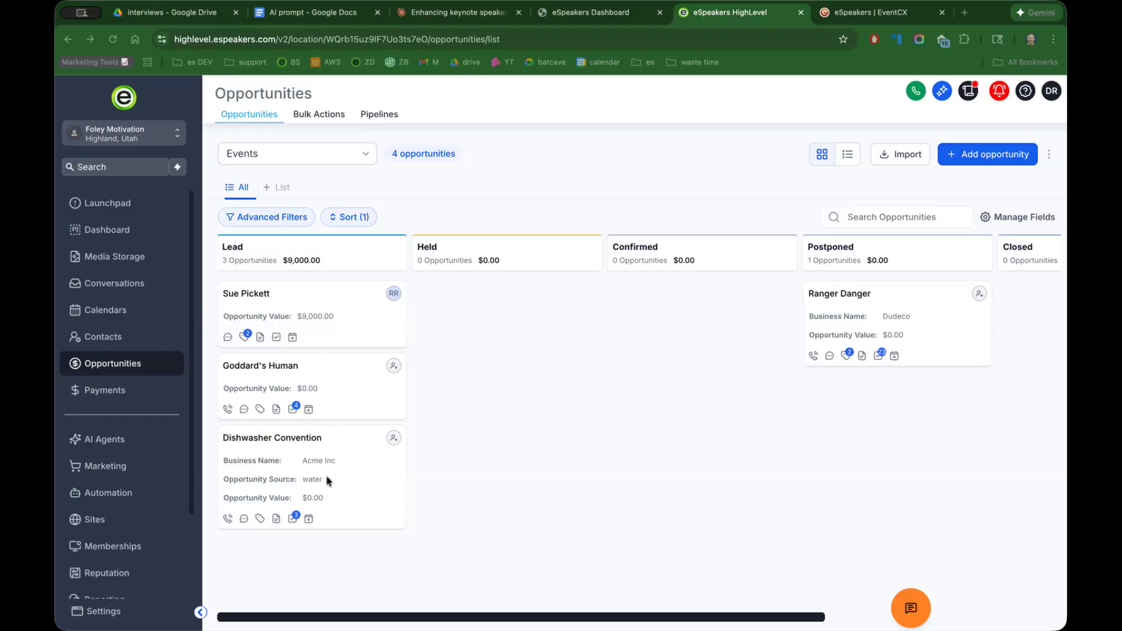
Compare the Dishwasher Convention opportunity on the Events pipeline board with its event record in EventCX
left_click(274, 471)
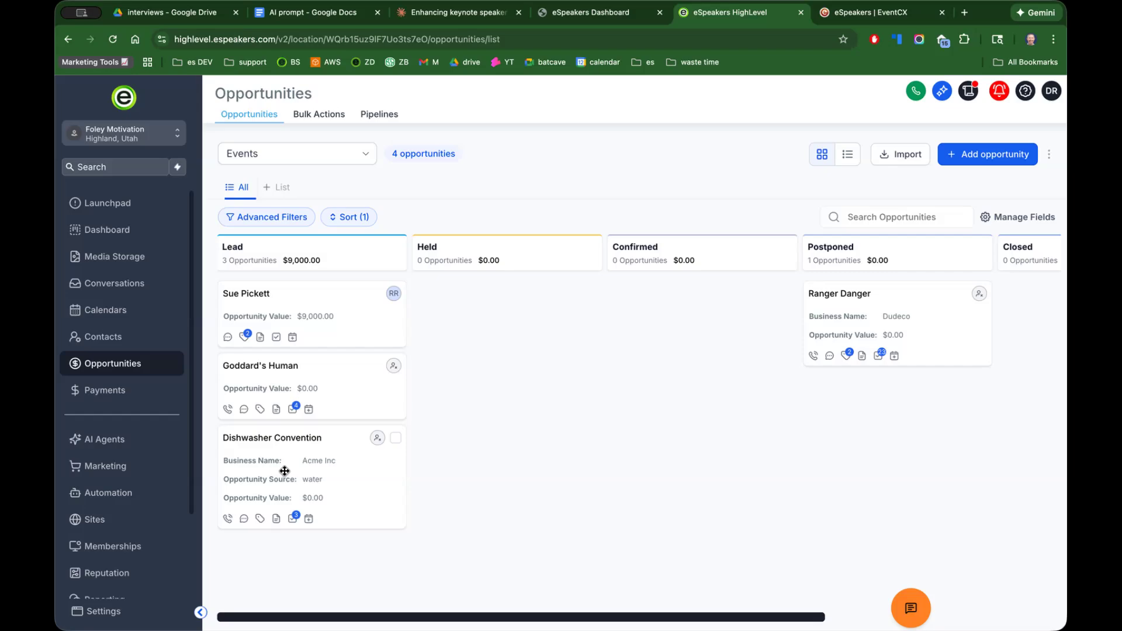
left_click(284, 471)
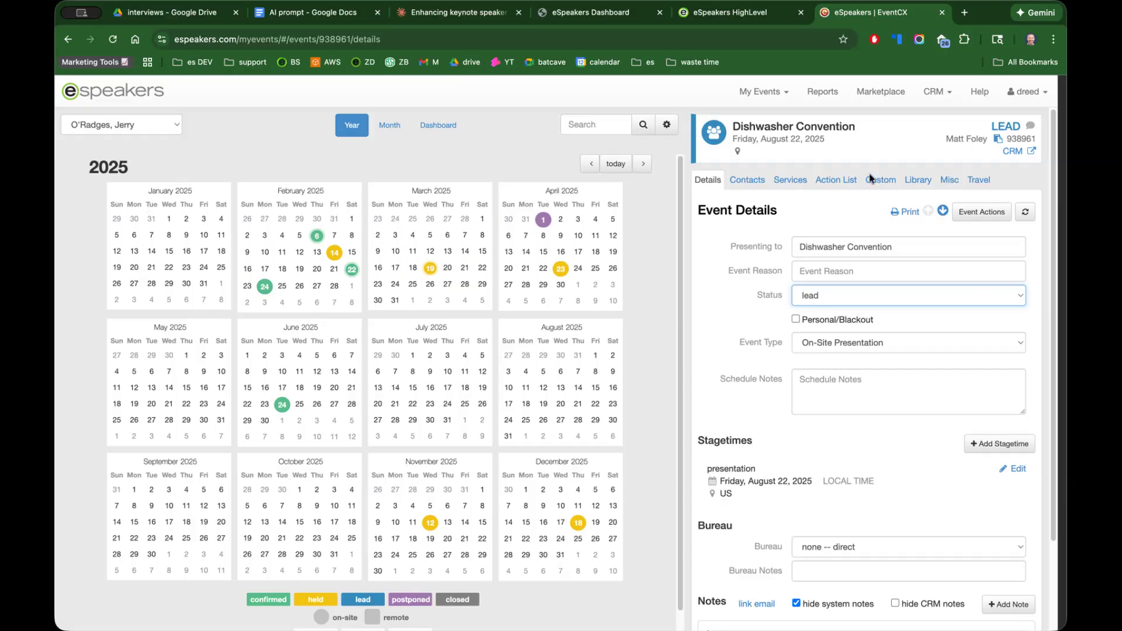
left_click(759, 14)
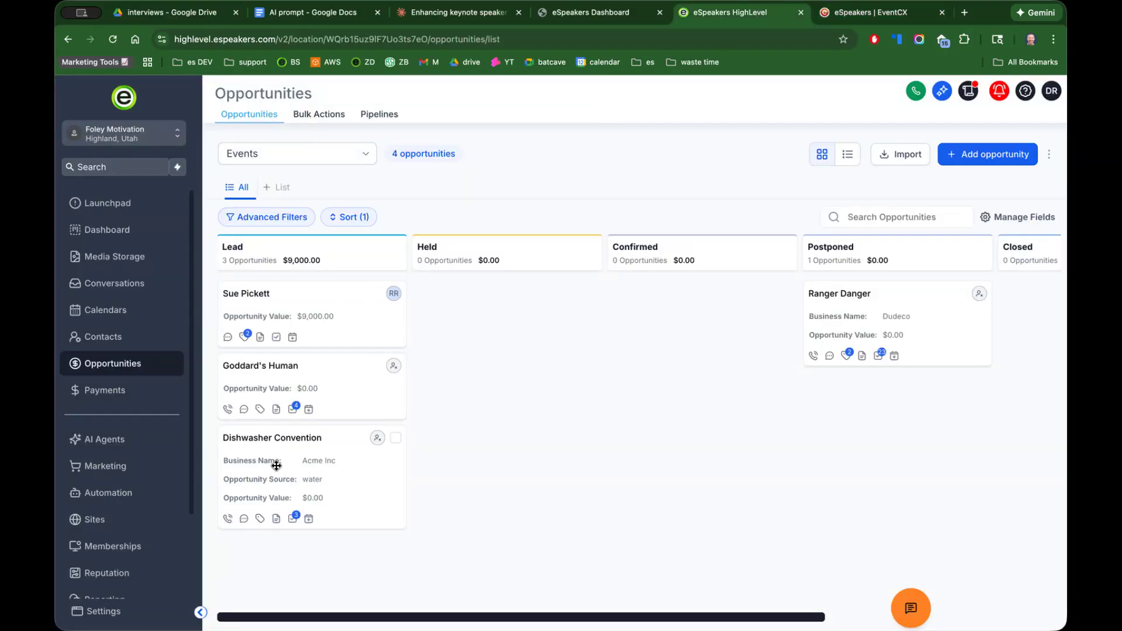
Examine the Speaking fields of the Dishwasher Convention opportunity in HighLevel, including its Event ID, and close the record without updating
left_click(275, 468)
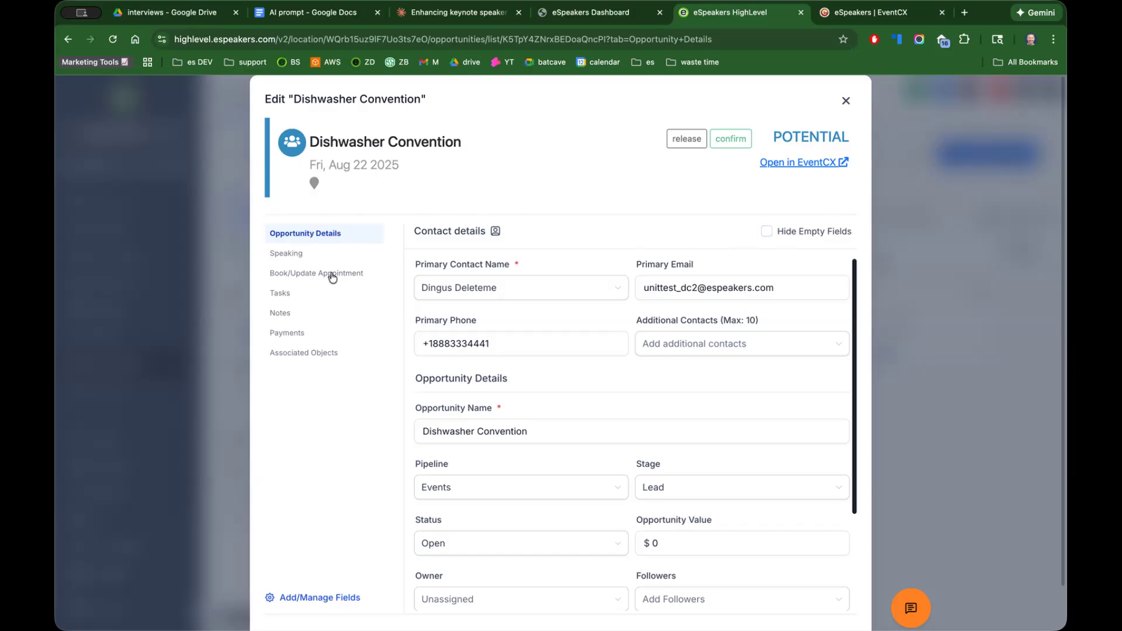
left_click(289, 258)
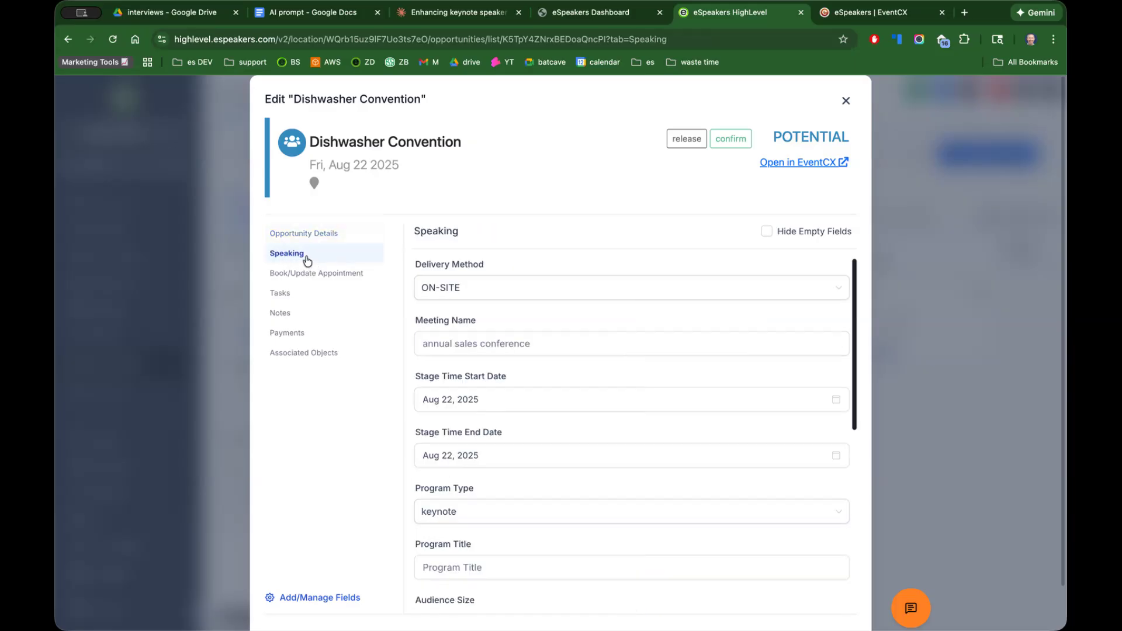
scroll(465, 319, "down", 10)
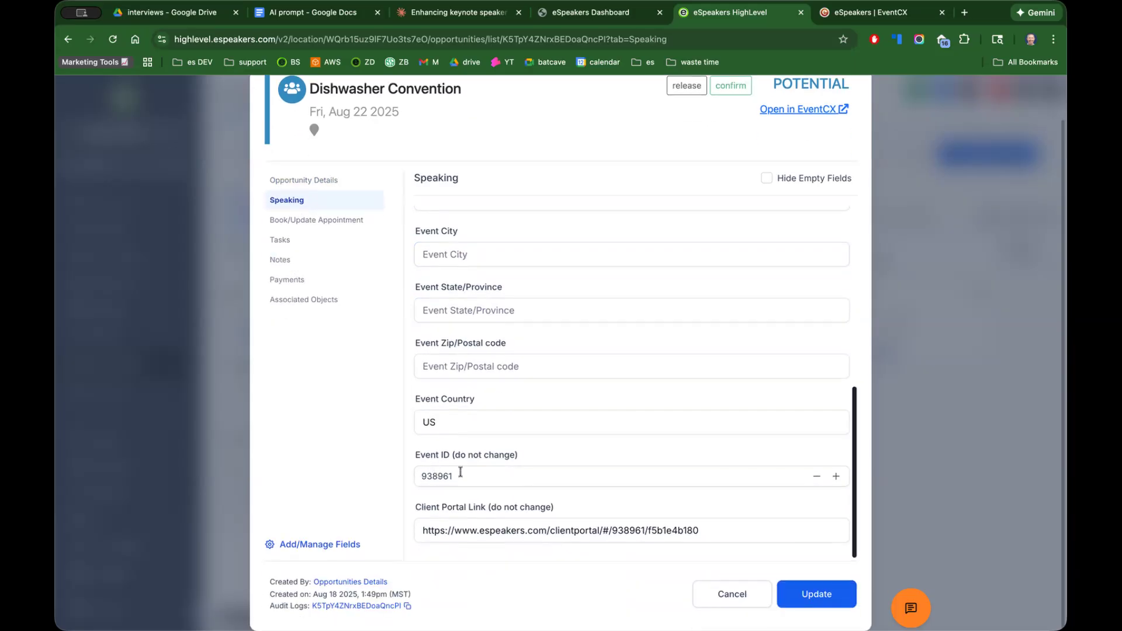
left_click(460, 475)
left_click_drag(459, 476, 407, 478)
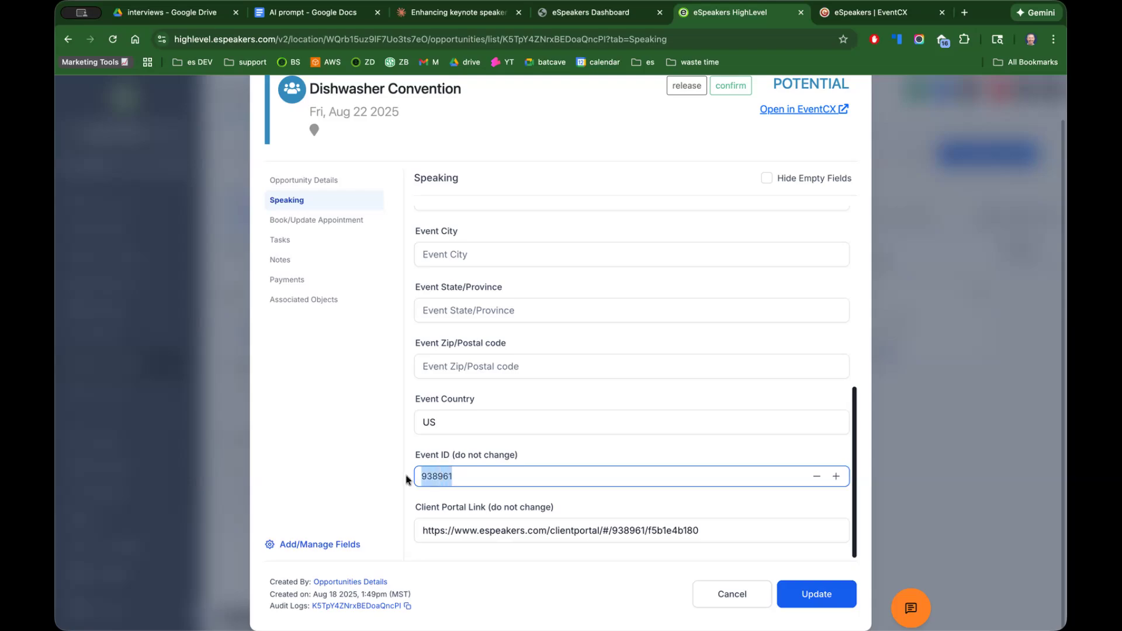
scroll(494, 378, "up", 2)
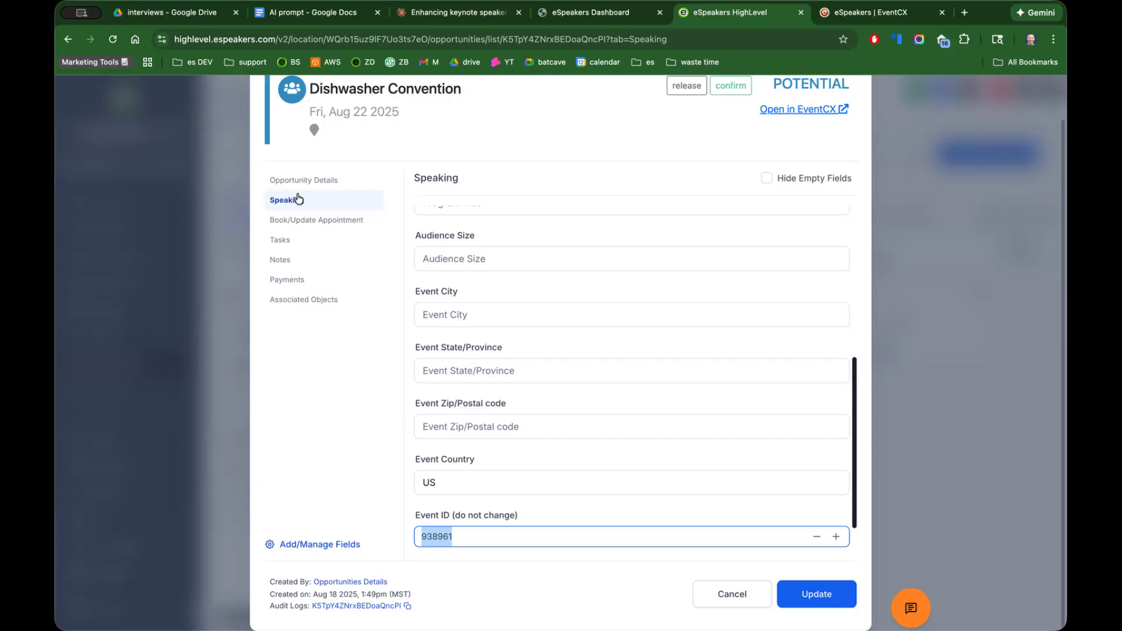
left_click(711, 595)
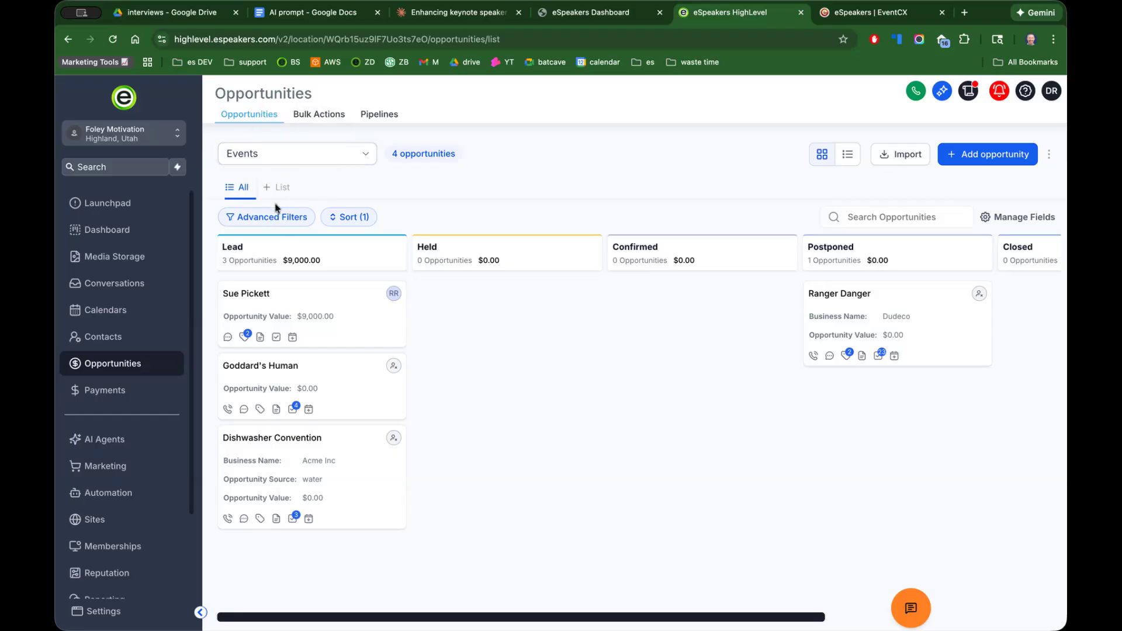
Check which pipelines can be chosen for the opportunities board, keeping Events selected
left_click(331, 159)
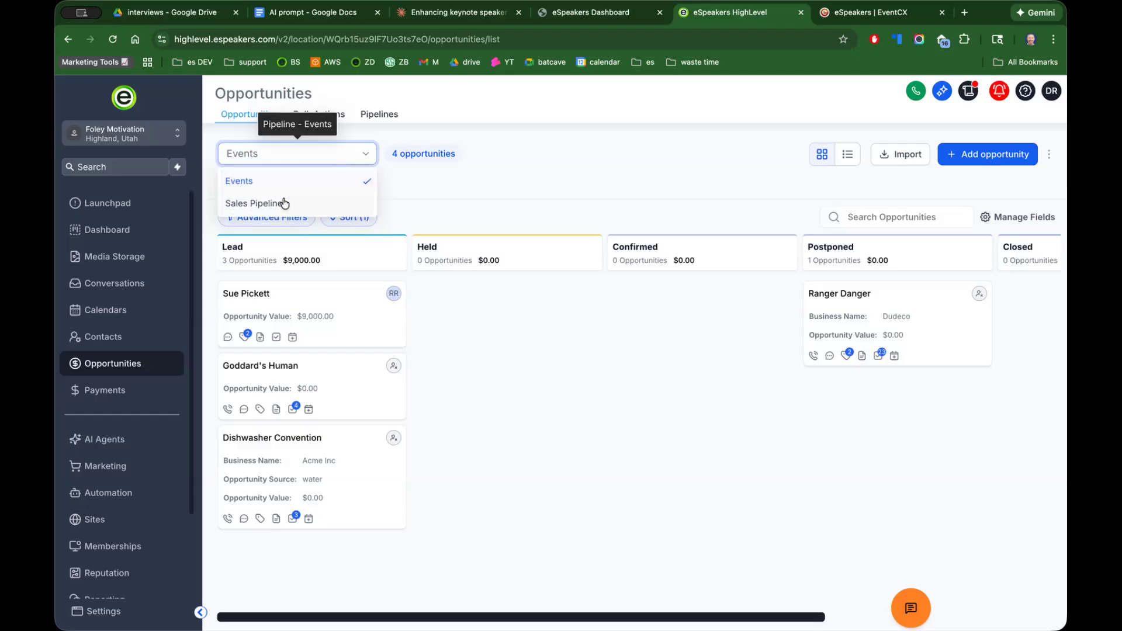
left_click(420, 209)
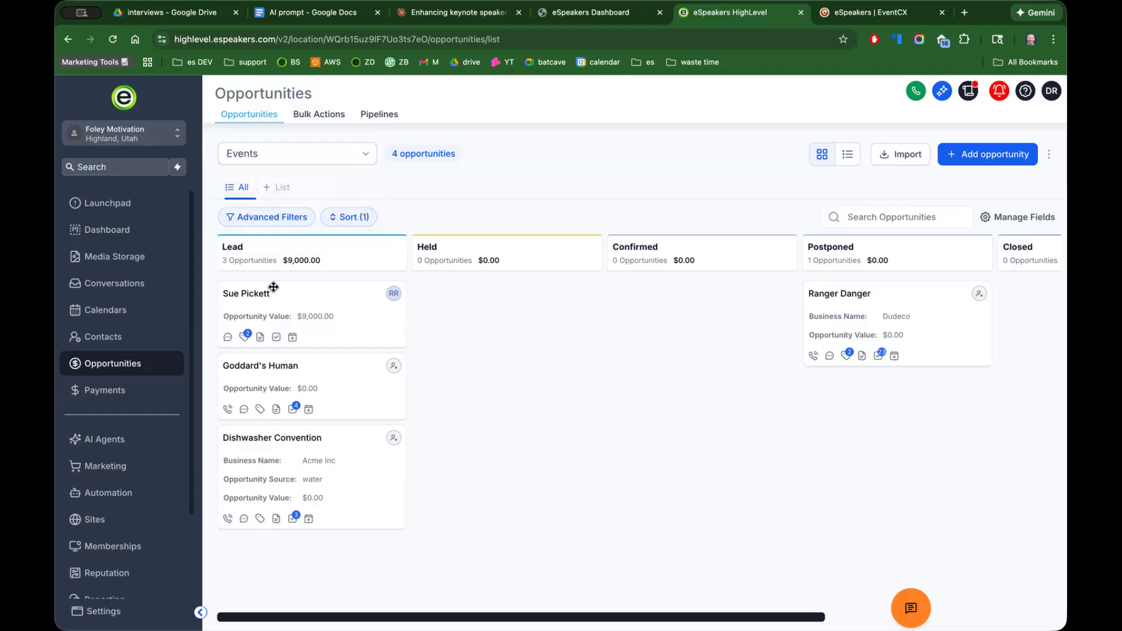
left_click(319, 154)
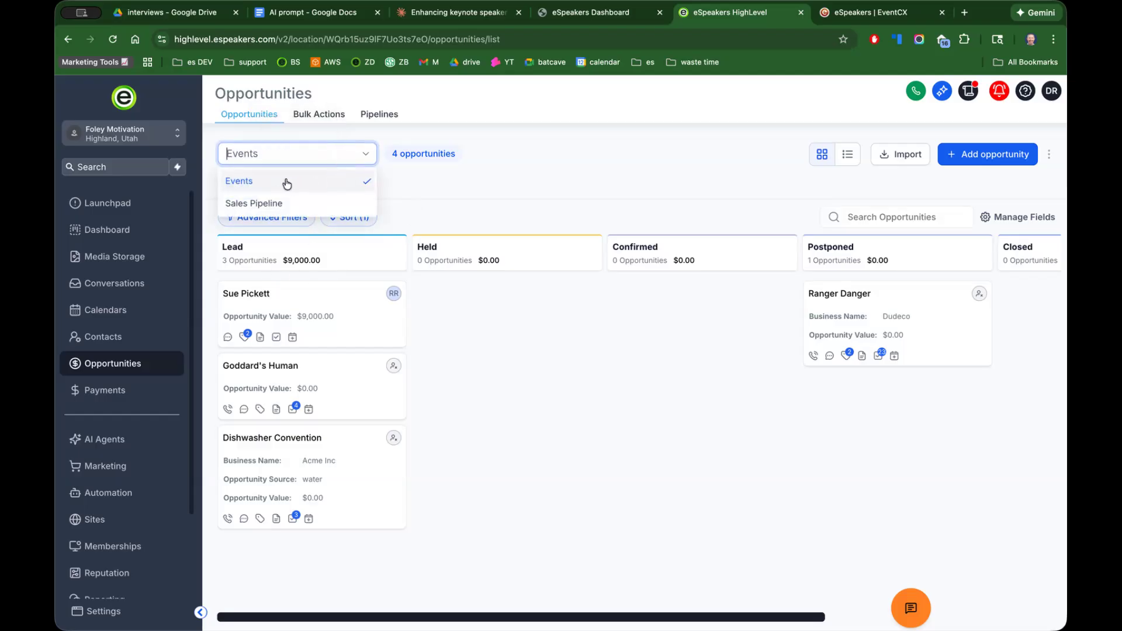
left_click(389, 194)
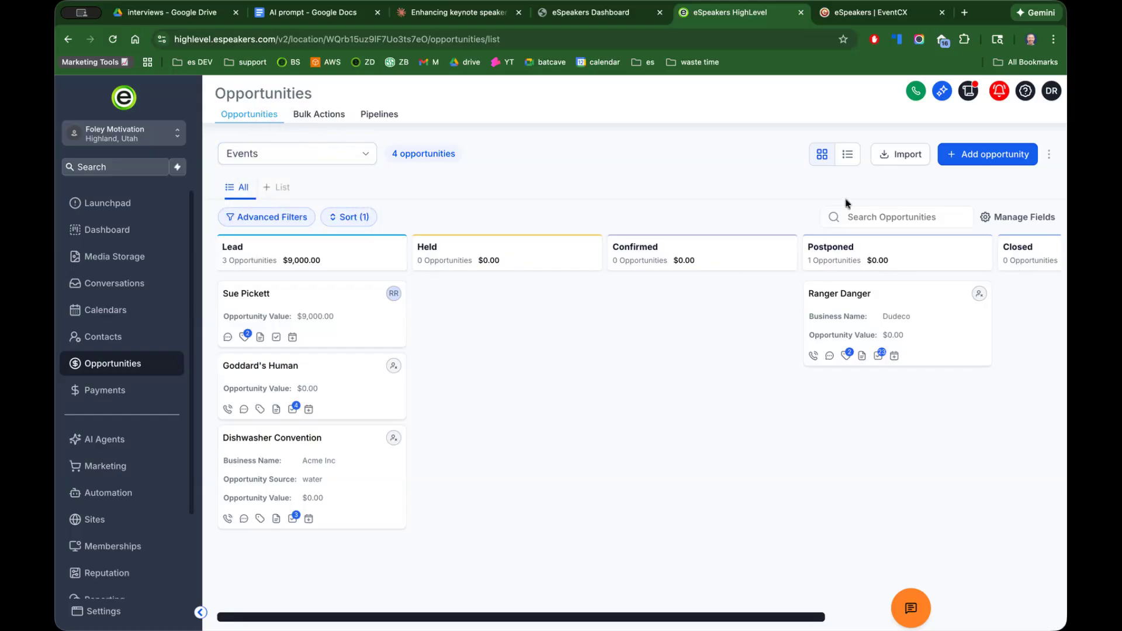
Switch to EventCX and review the status options available for the Dishwasher Convention event, without changing the status
left_click(885, 16)
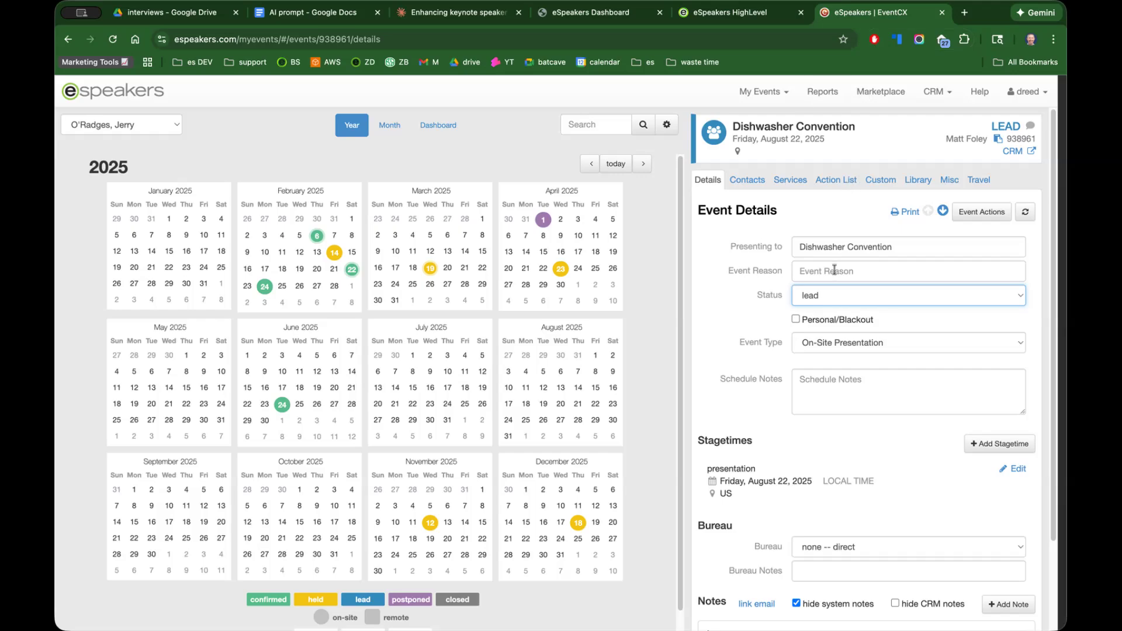
left_click(835, 296)
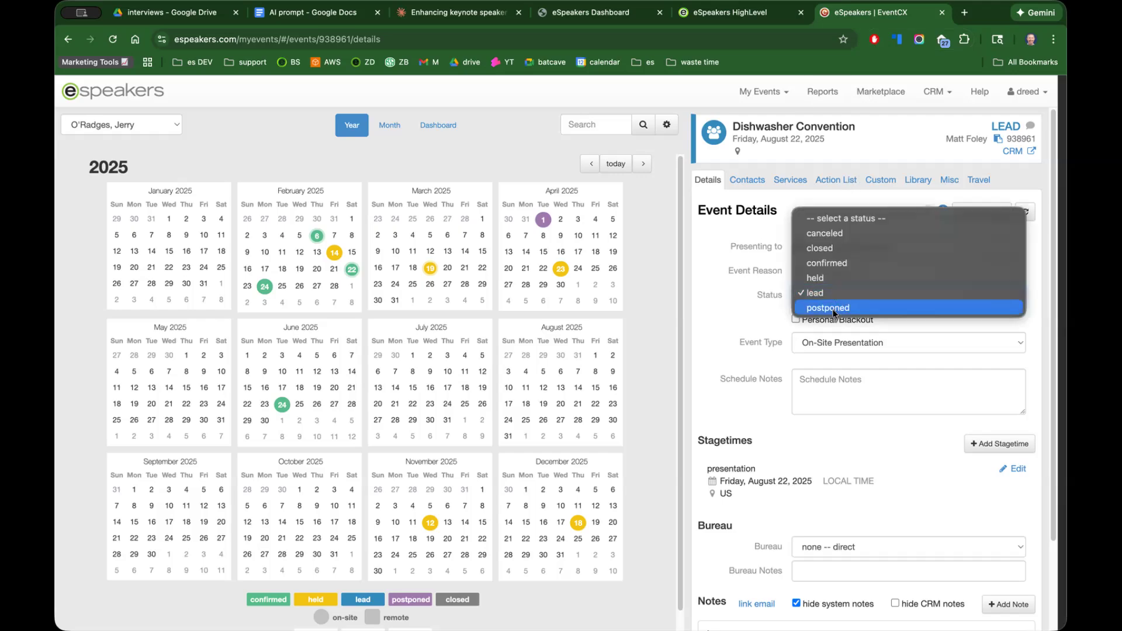
left_click(732, 290)
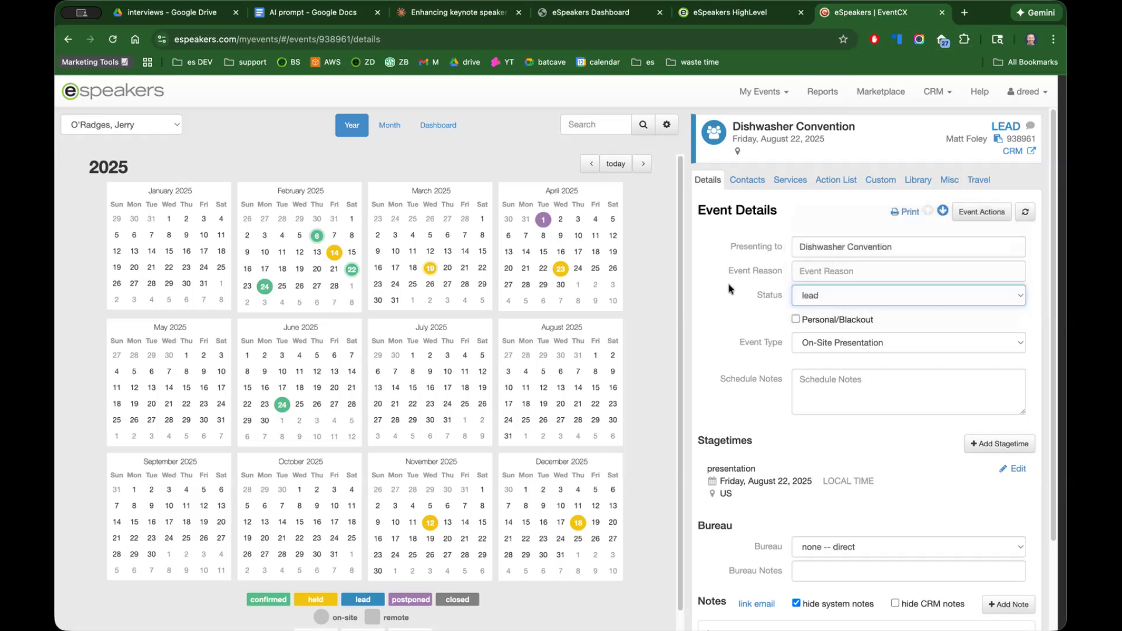
Move the Dishwasher Convention opportunity from Lead to Held in HighLevel and reload its EventCX record to check the status
left_click(754, 20)
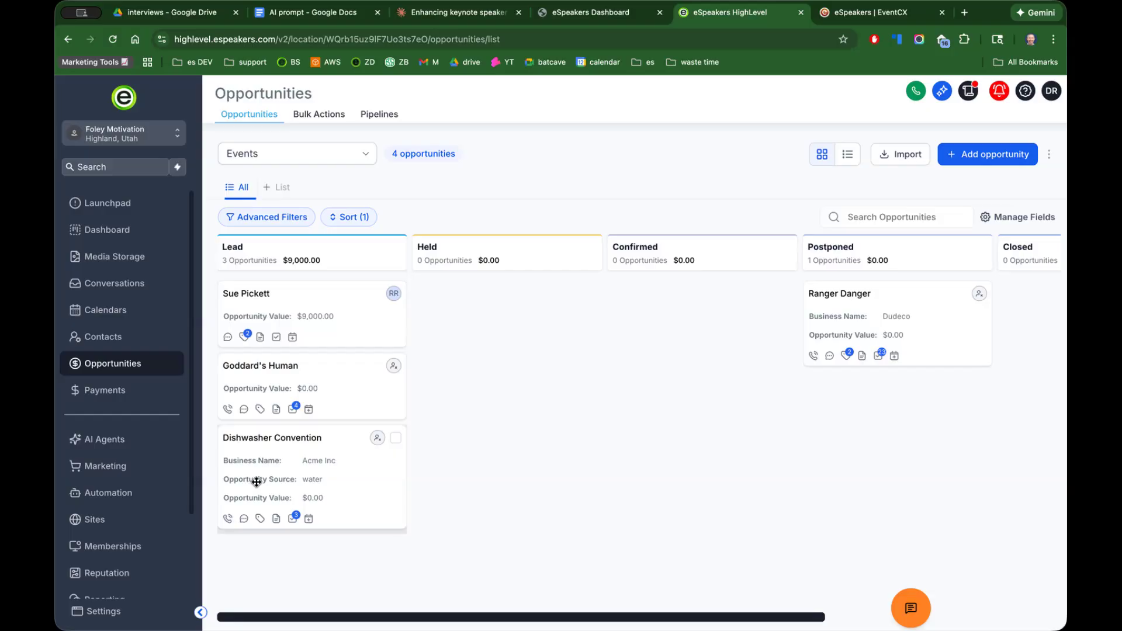
left_click_drag(256, 481, 460, 339)
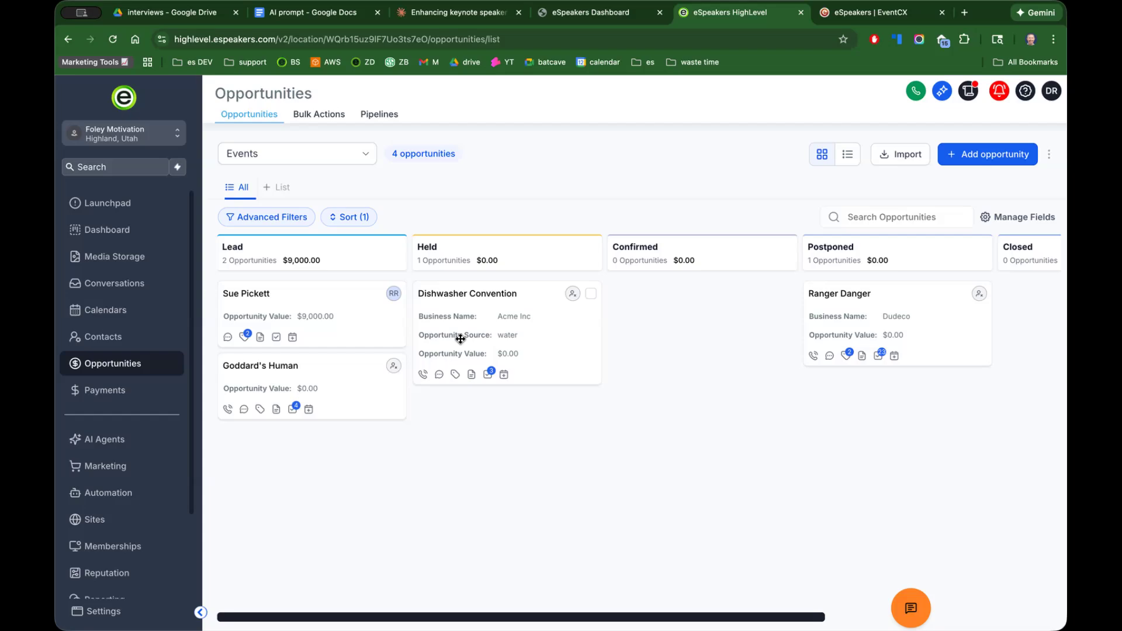
left_click(860, 19)
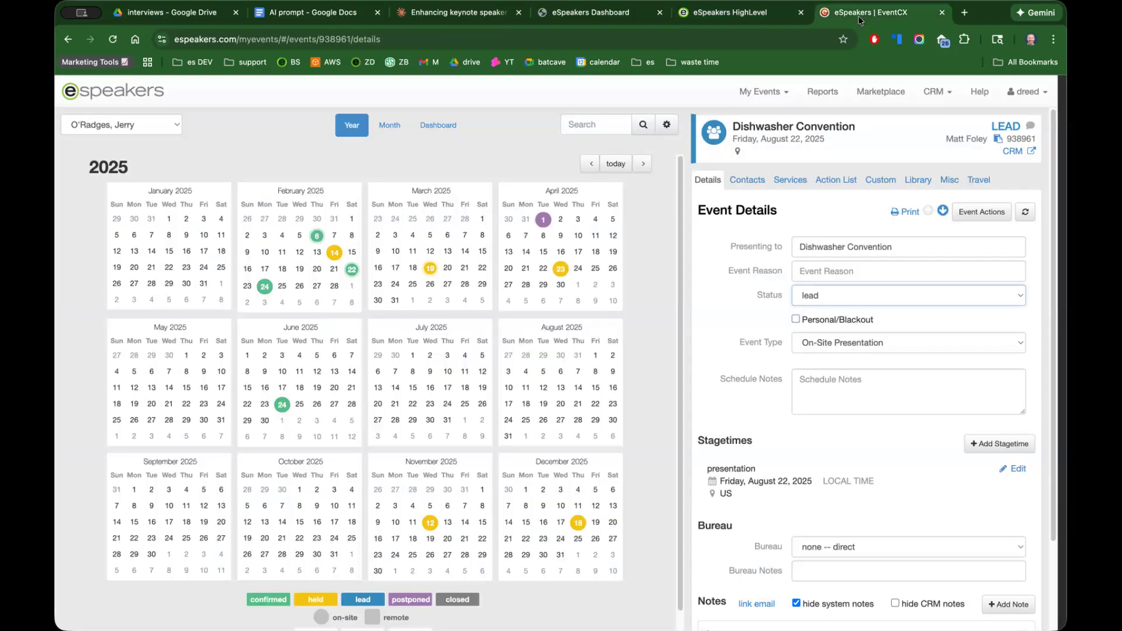
left_click(113, 43)
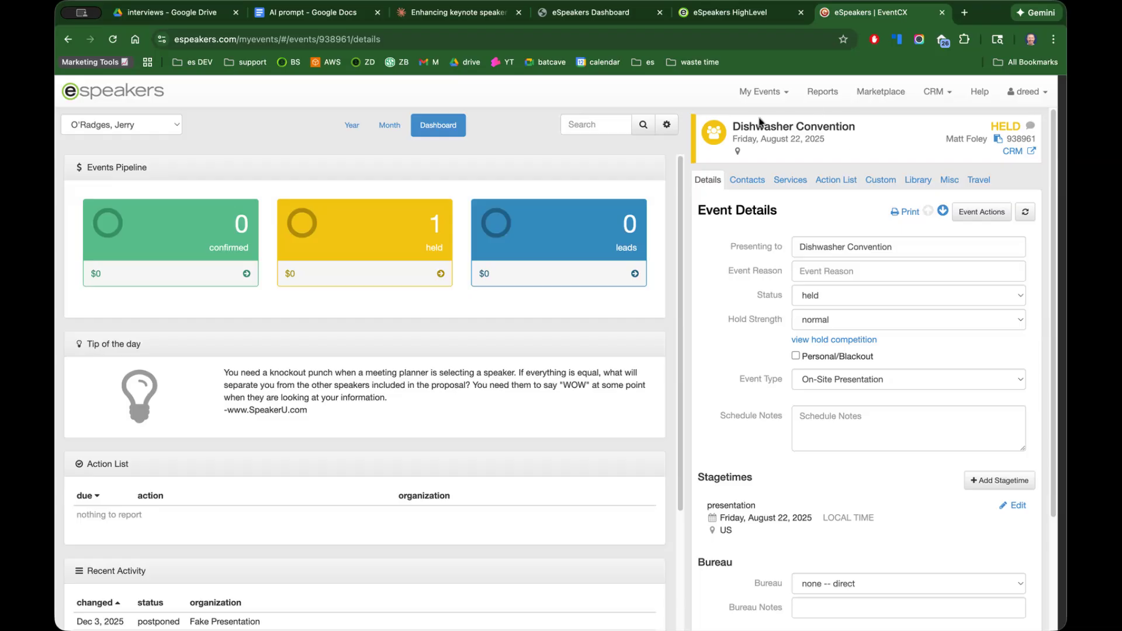
left_click_drag(750, 126, 770, 126)
left_click(903, 139)
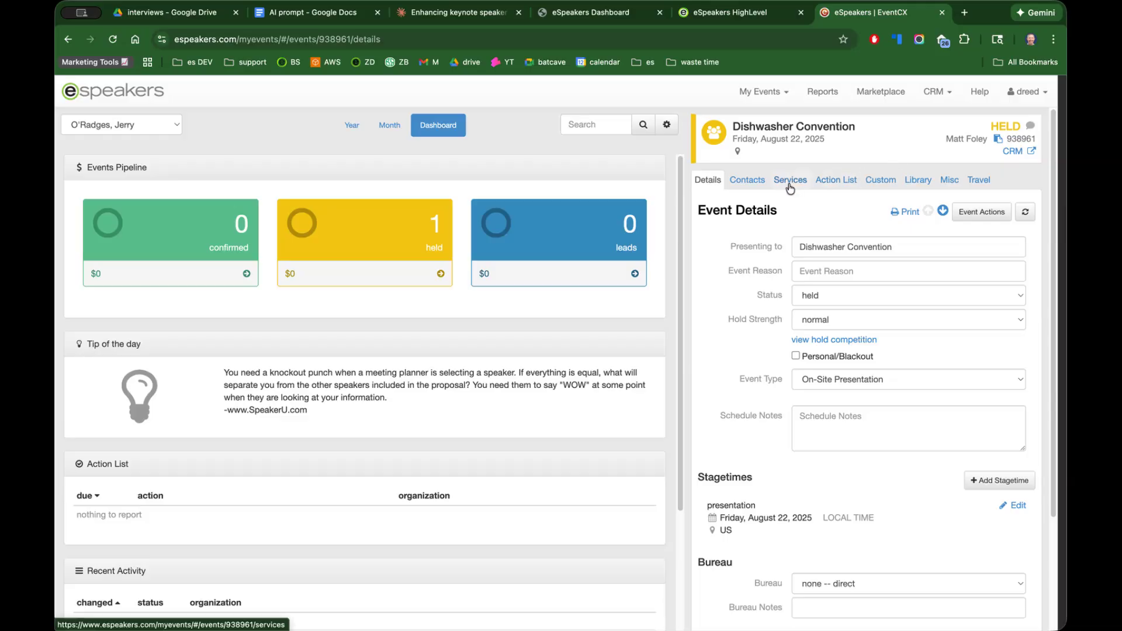
Set the Dishwasher Convention event's status to confirmed, save it, and agree to clear the current action list
left_click(821, 296)
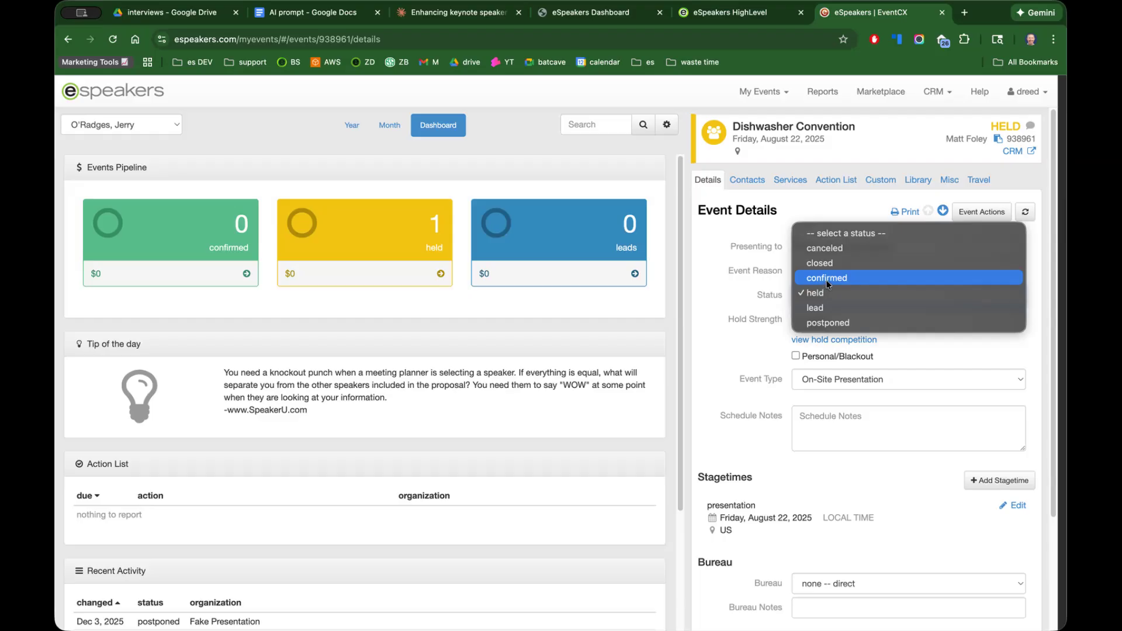
left_click(827, 281)
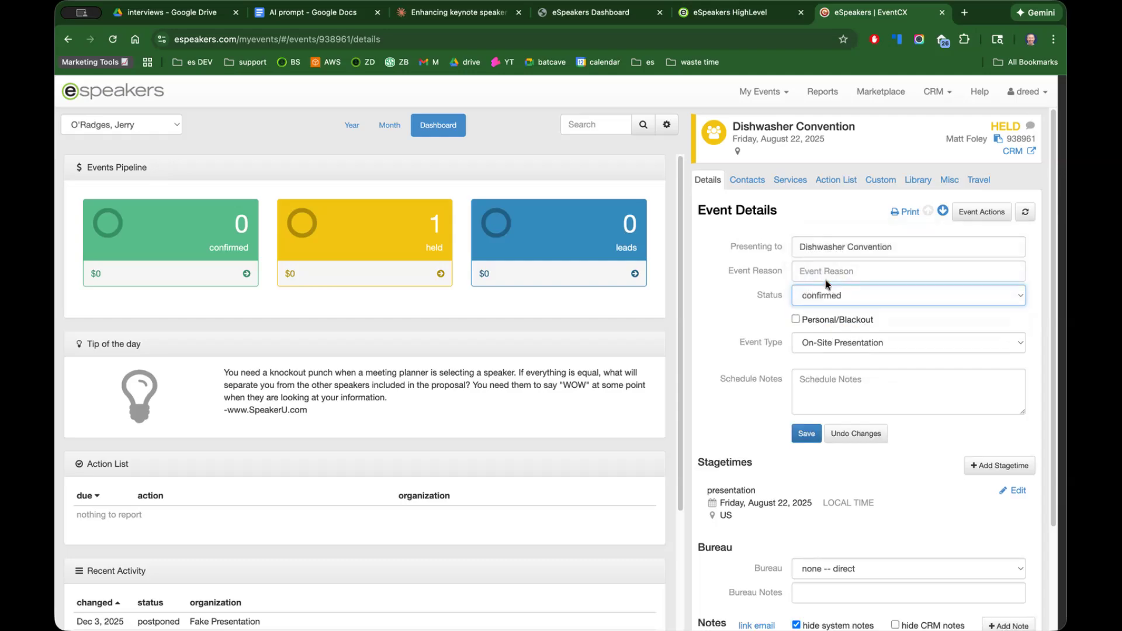
left_click(806, 435)
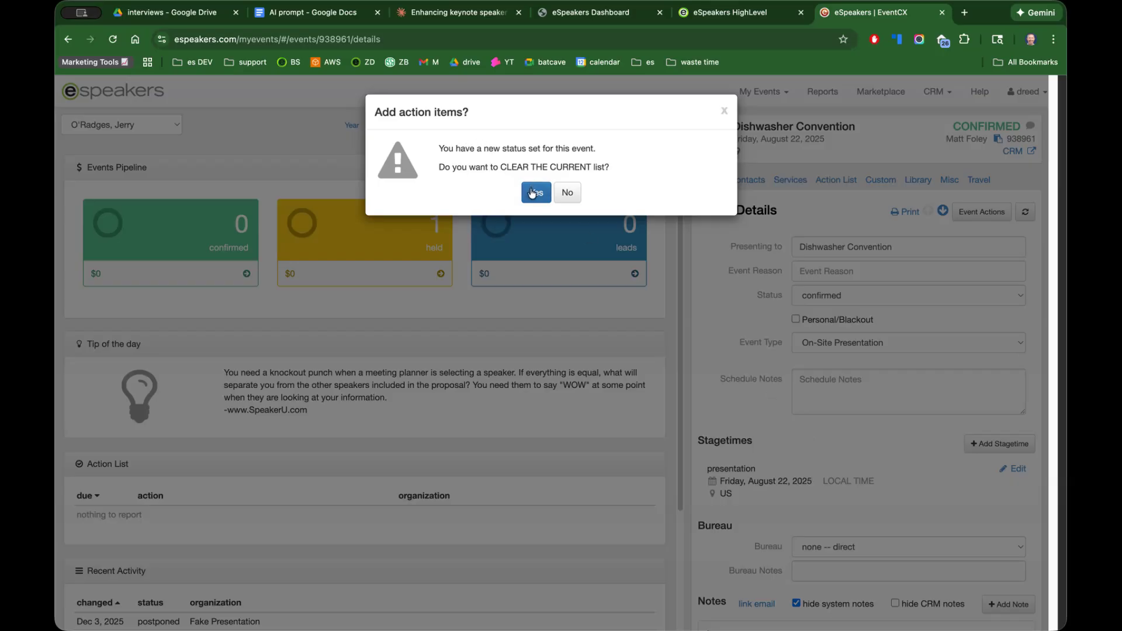
left_click(535, 193)
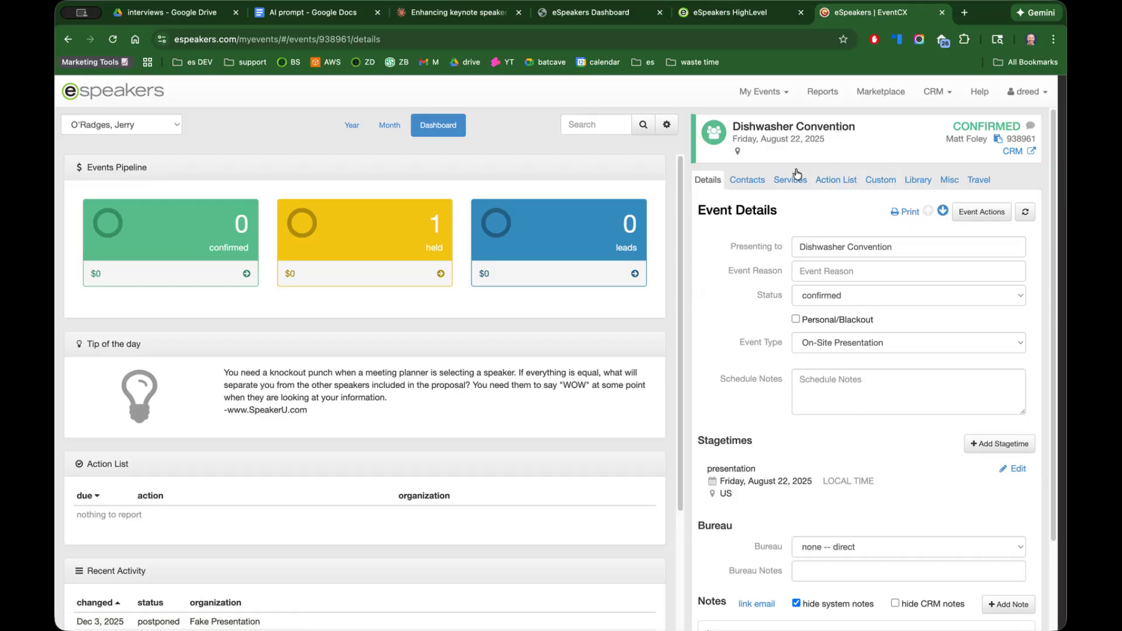
Switch to HighLevel, reload the opportunities board, and remove the "Status is Open" filter
left_click(753, 19)
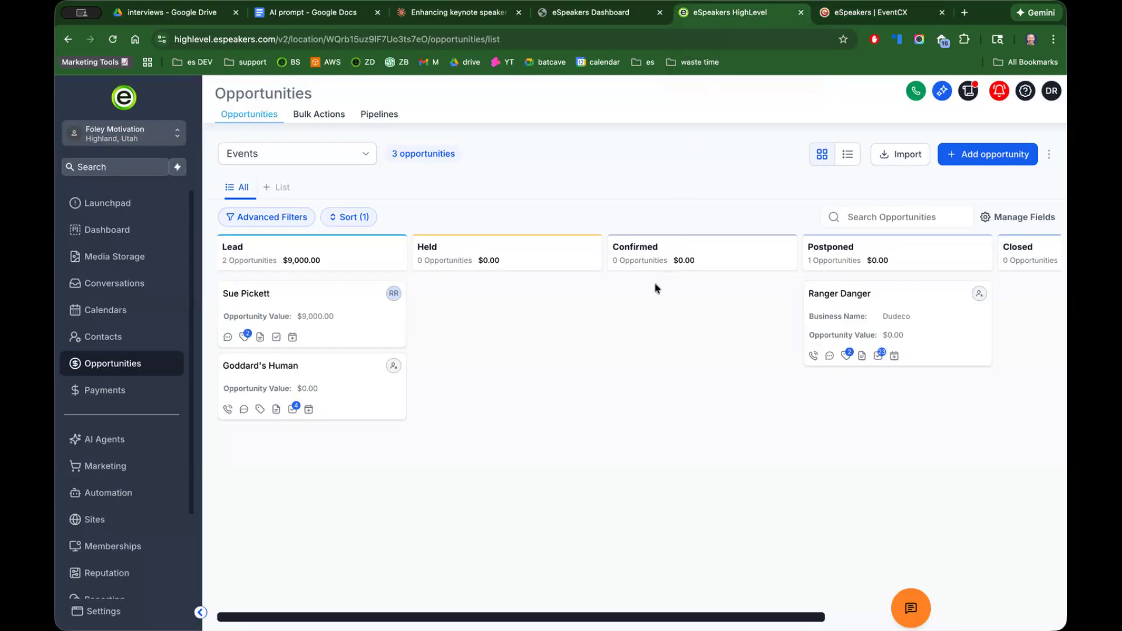
left_click(113, 40)
left_click(282, 217)
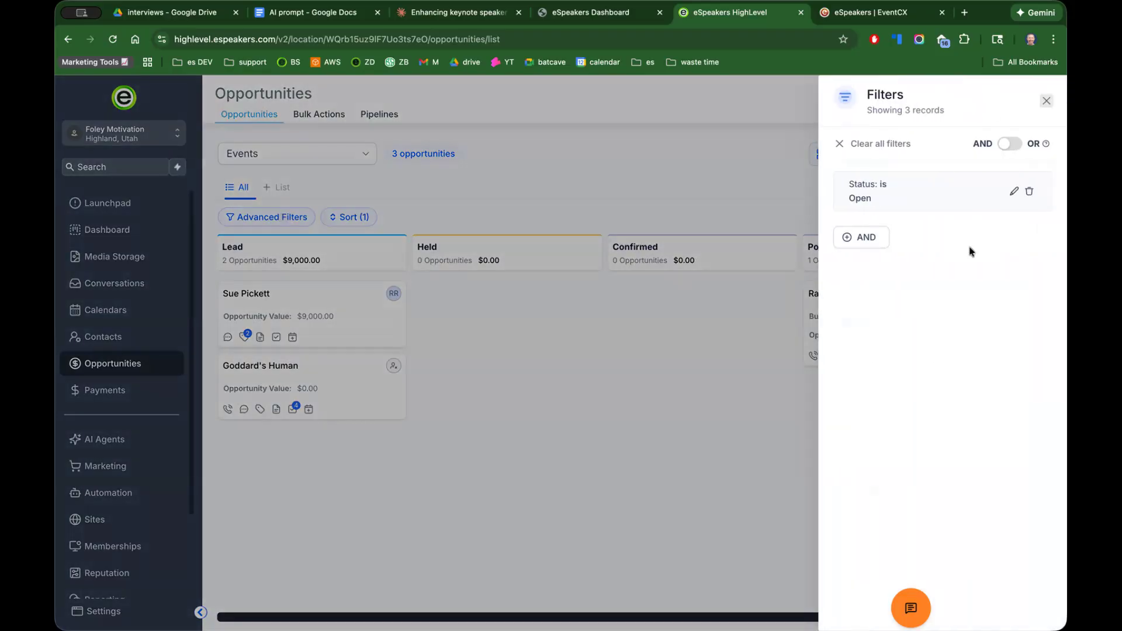
left_click(1029, 194)
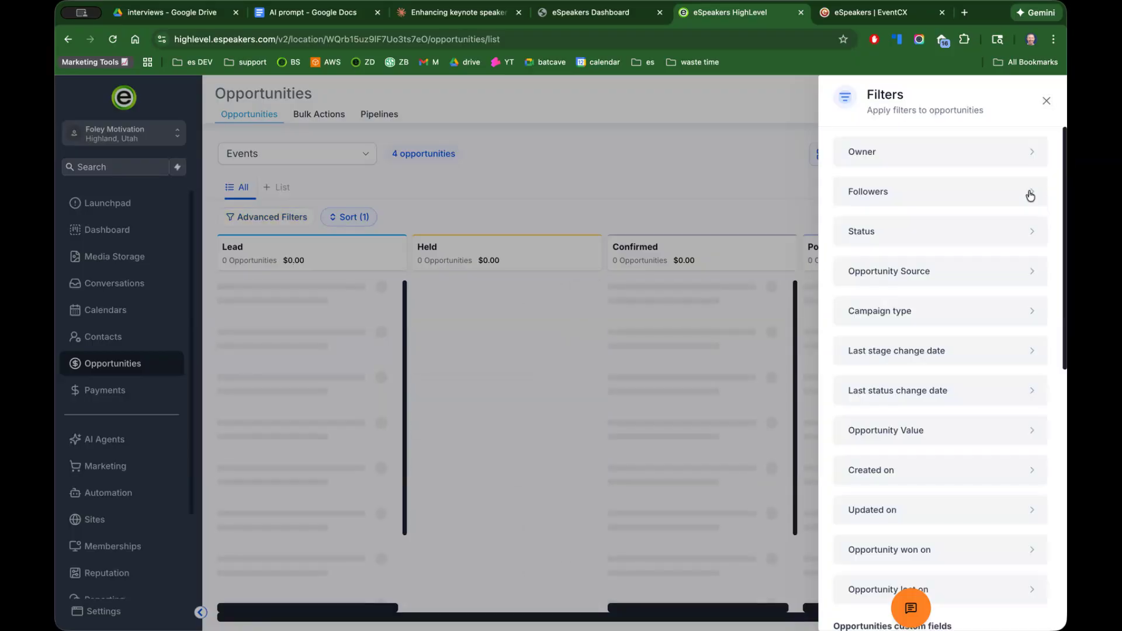
left_click(1047, 101)
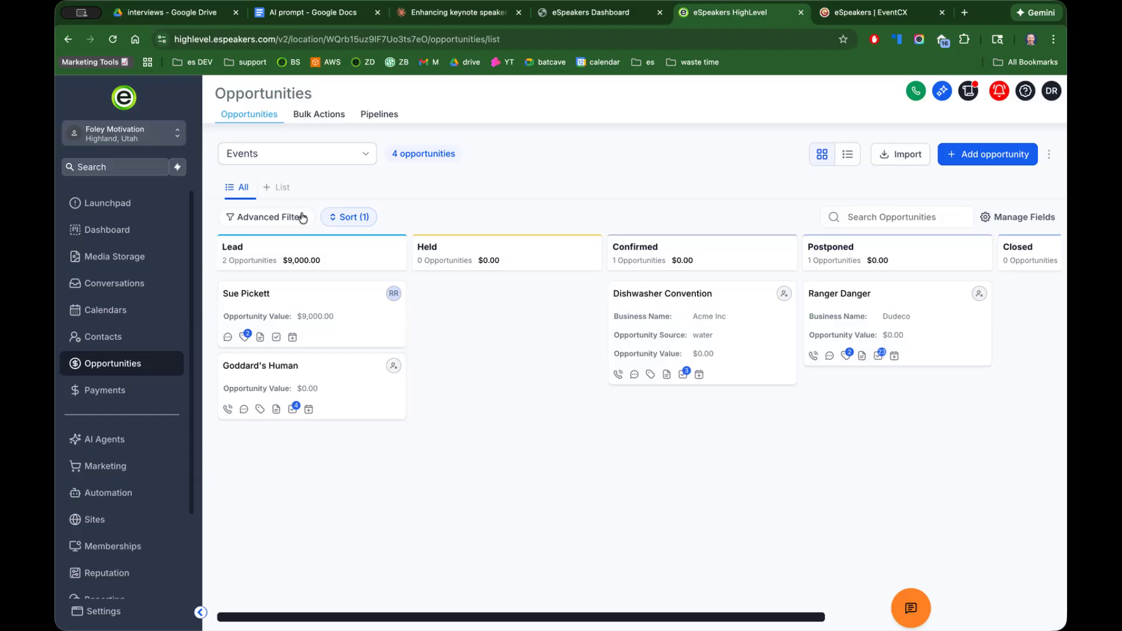
left_click(279, 217)
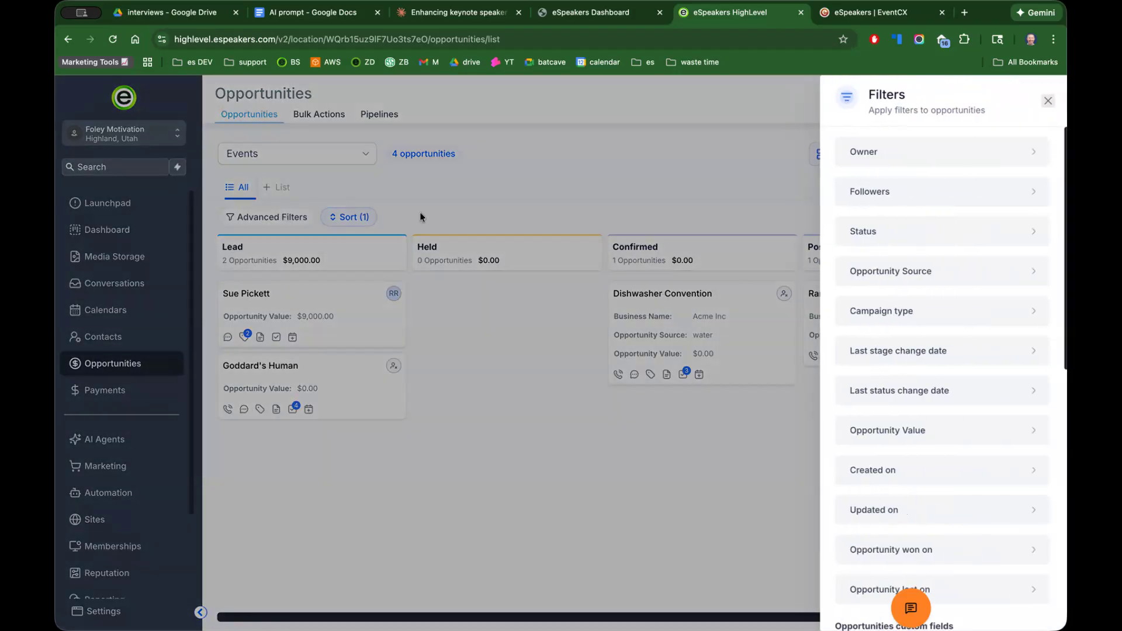
left_click(1046, 100)
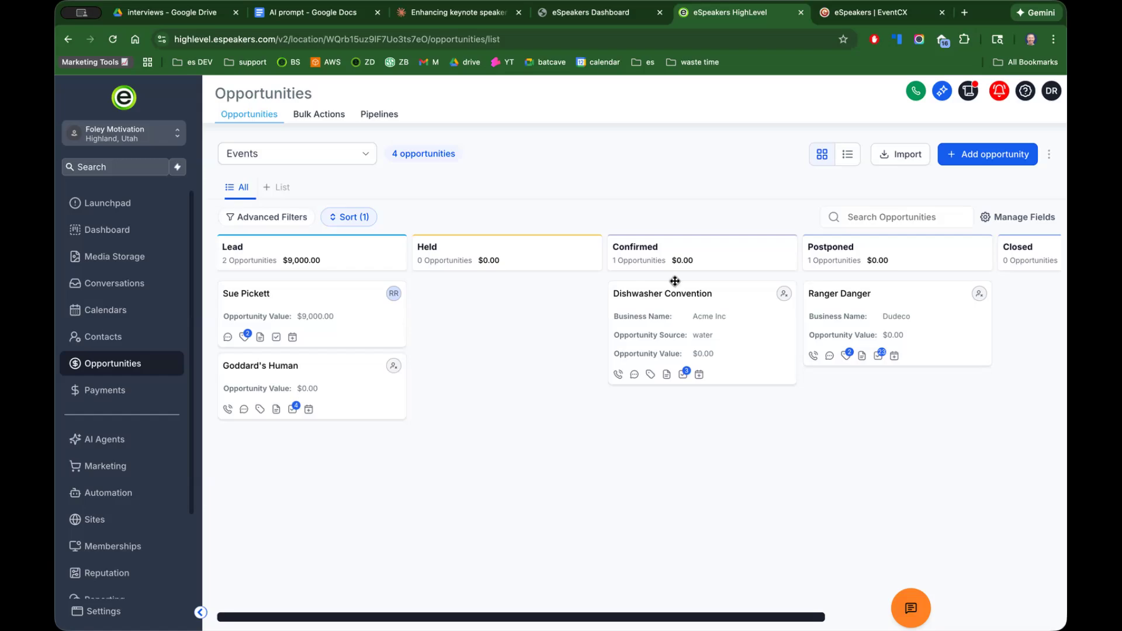
Examine the Dishwasher Convention opportunity's stage and status, and compare them with its linked event in EventCX
left_click(665, 310)
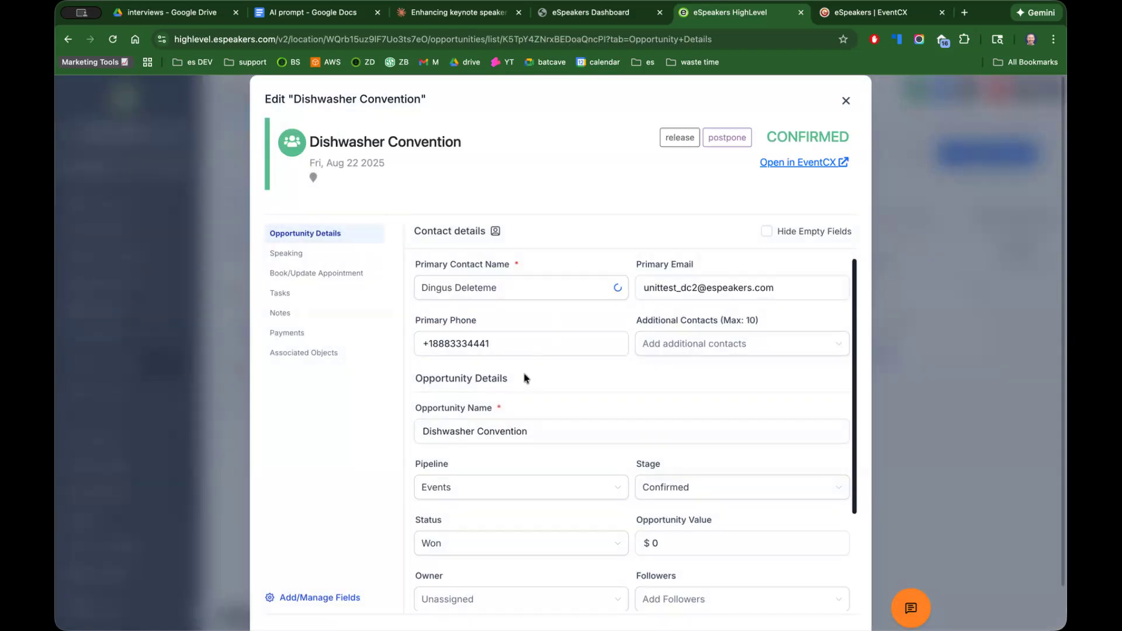
scroll(525, 378, "down", 3)
left_click(426, 453)
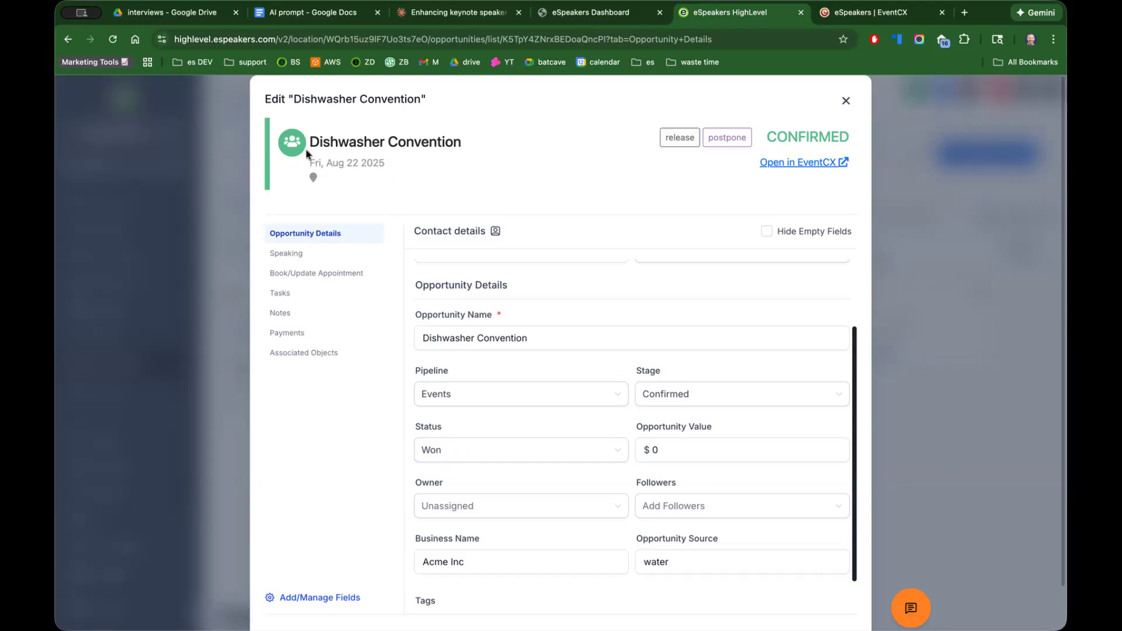
left_click(789, 167)
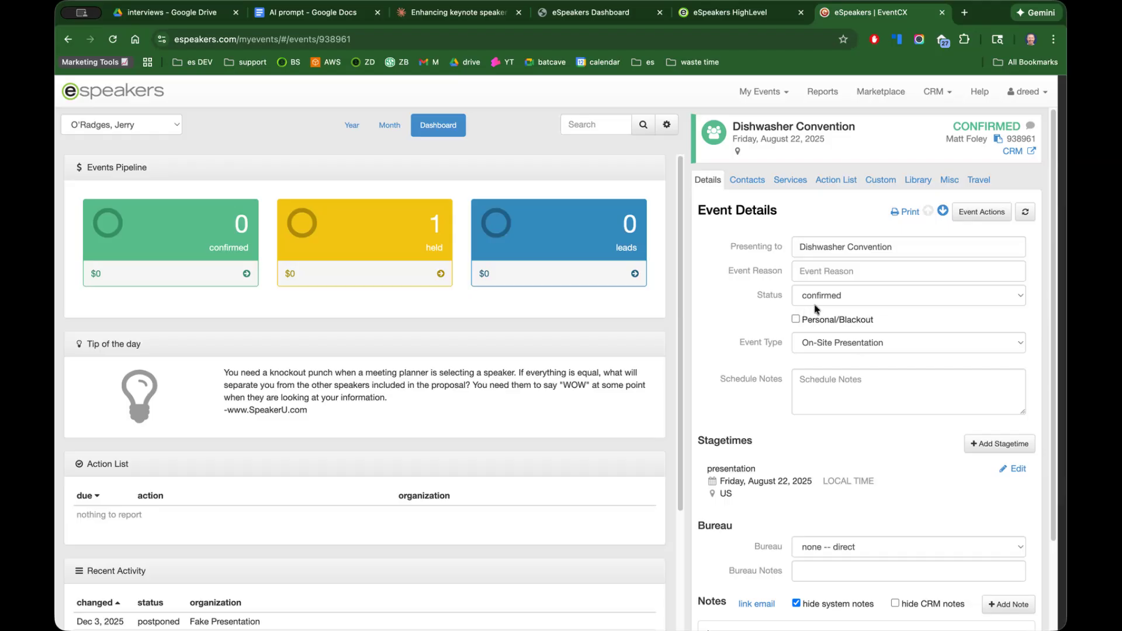
left_click(760, 13)
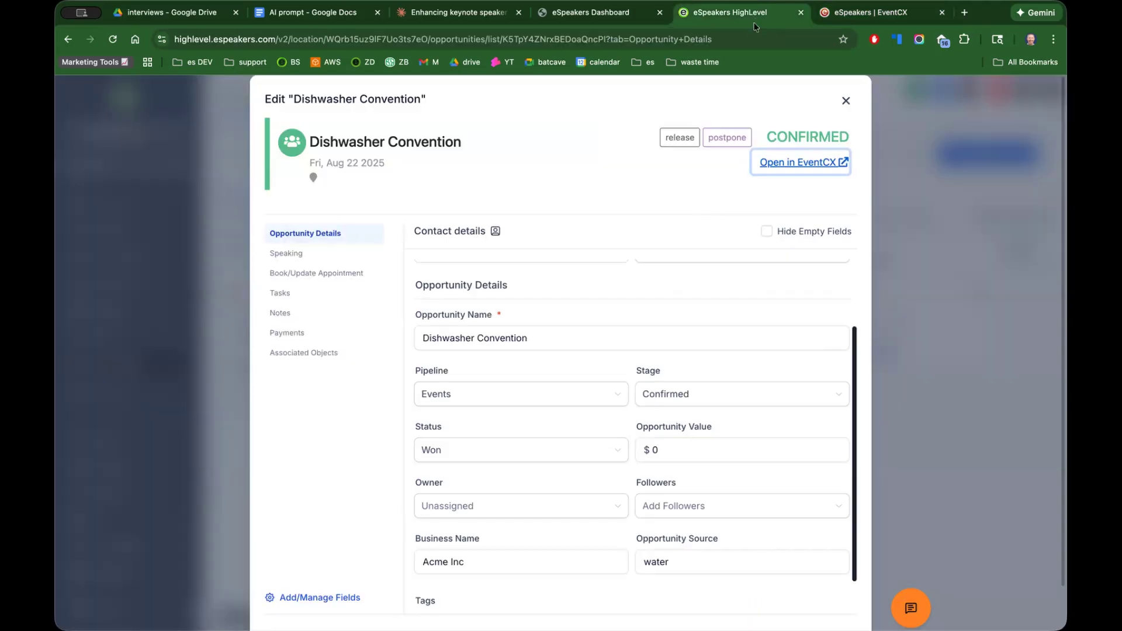